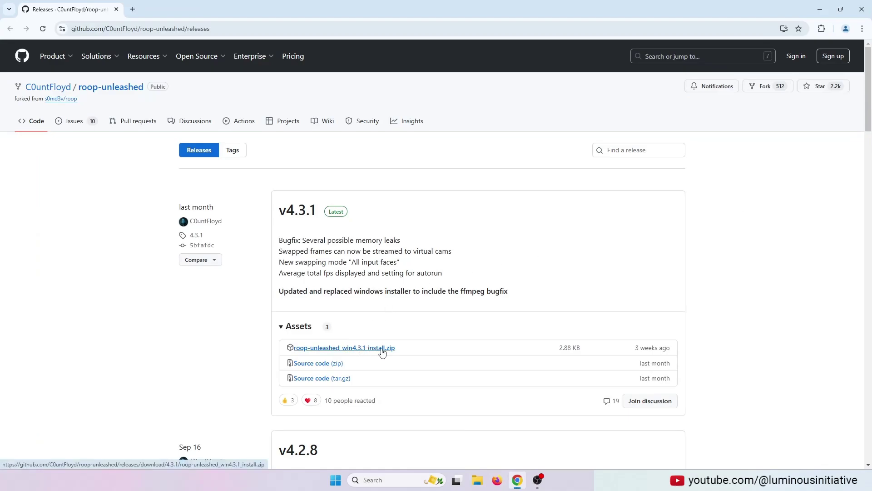
Download roop-unleashed_win4.3.1_install.zip from the v4.3.1 release assets on GitHub.
click(336, 351)
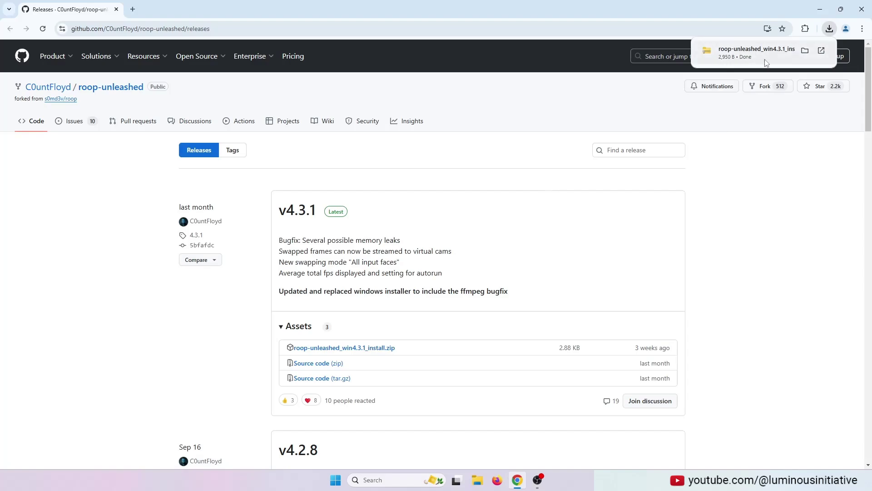
Extract the downloaded install zip into a roop-unleashed folder inside AI TOOLS.
click(805, 53)
click(196, 180)
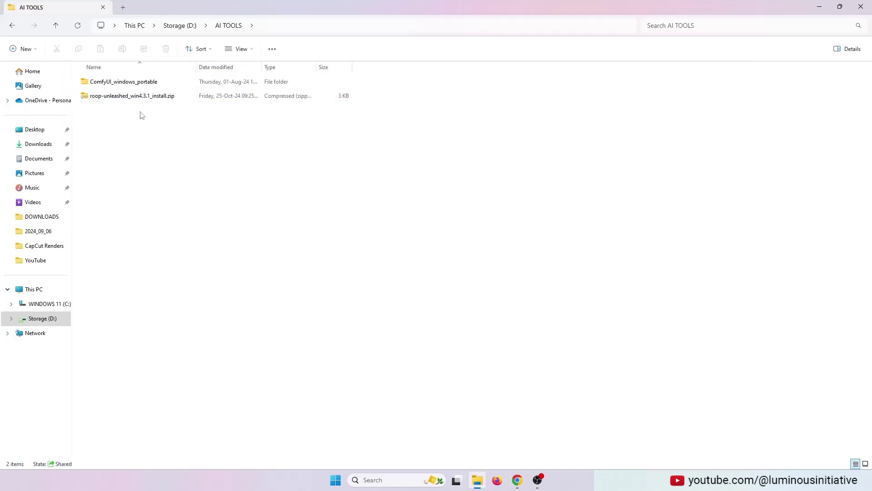
click(108, 101)
right_click(111, 99)
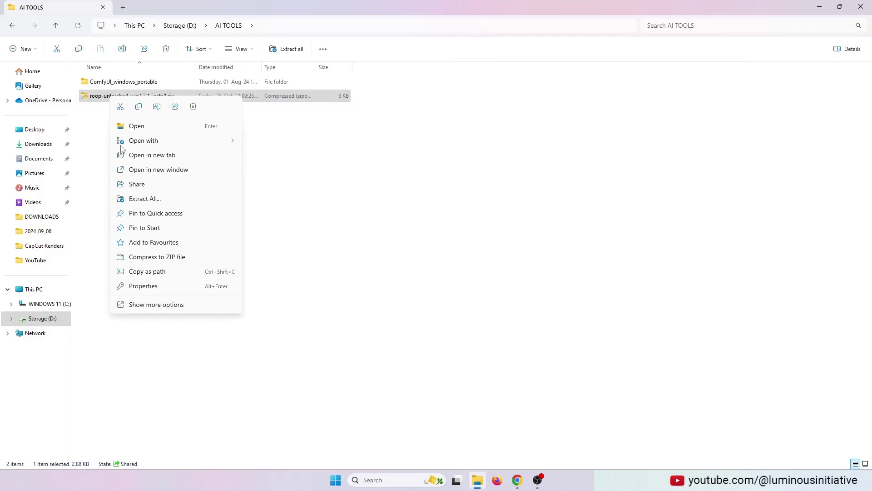
click(172, 305)
click(171, 203)
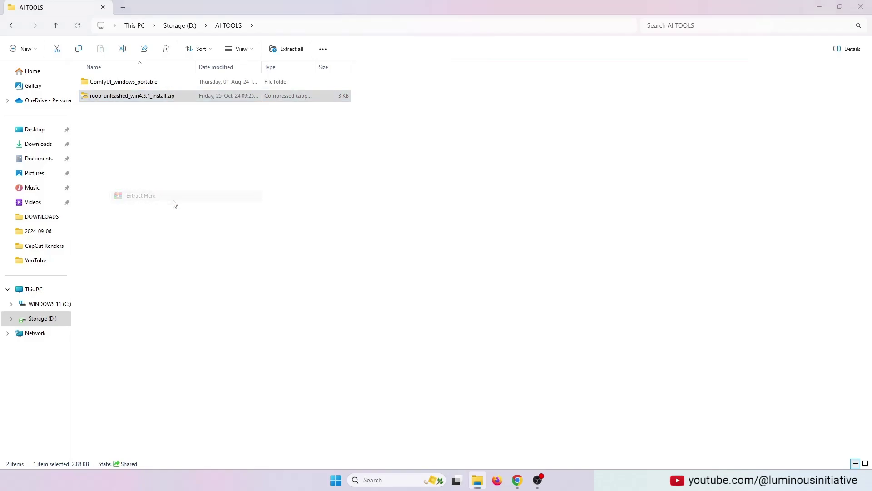
Permanently delete the install zip.
click(203, 210)
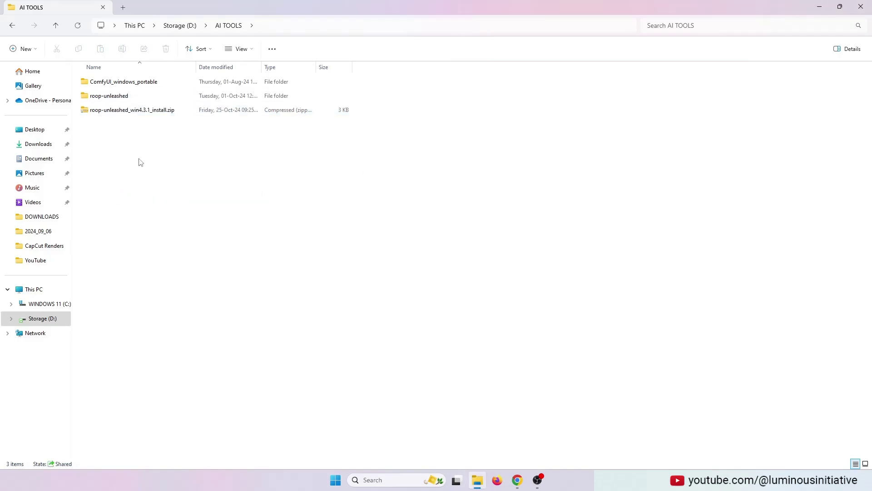
click(129, 113)
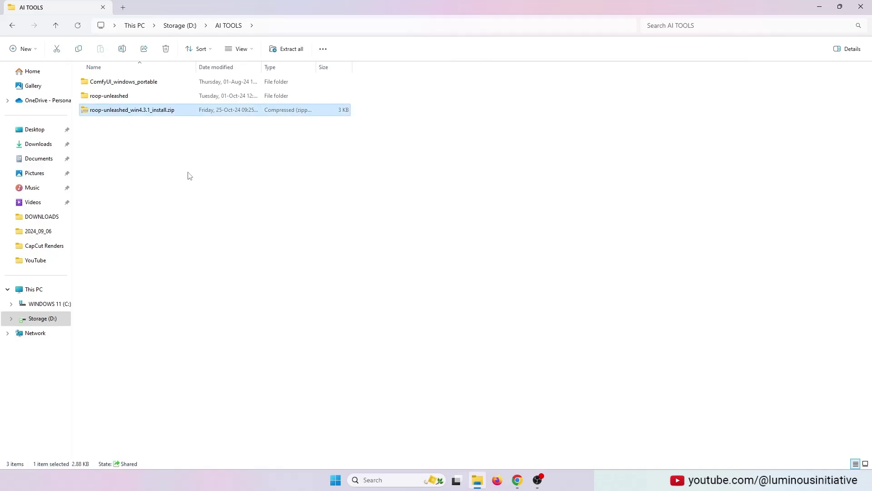
key(shift+Delete)
key(Return)
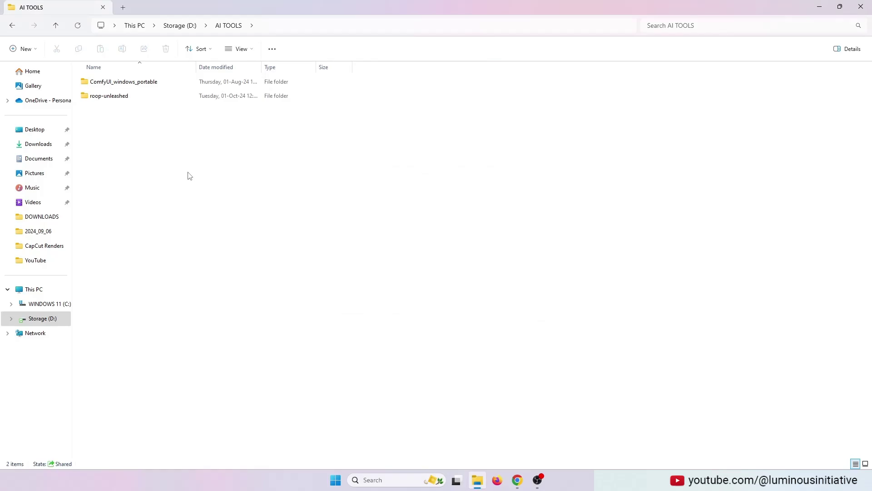
right_click(111, 99)
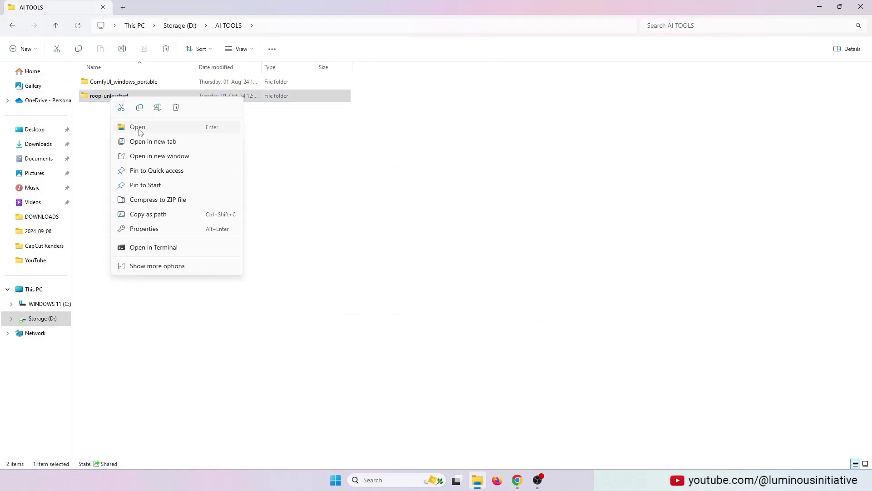
click(138, 127)
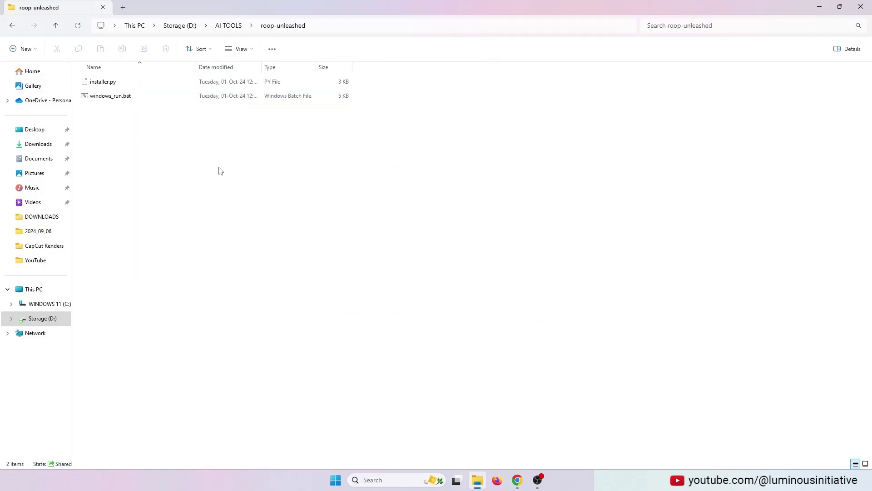
right_click(119, 100)
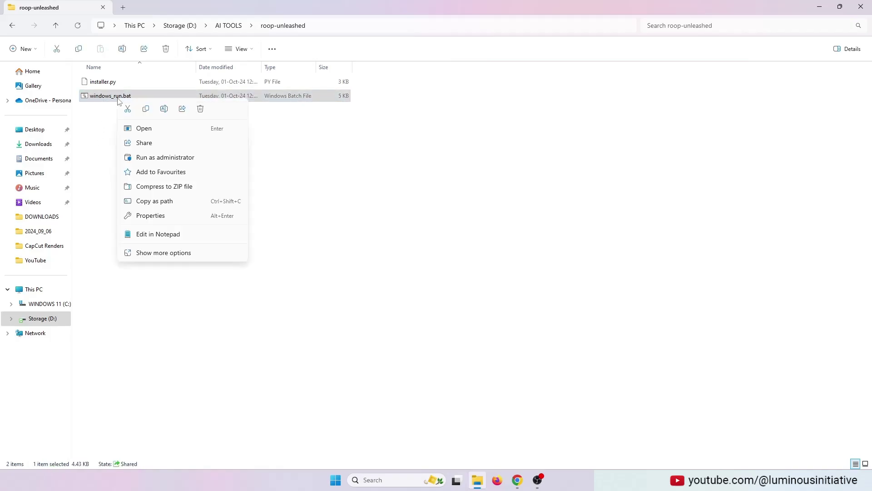
click(150, 130)
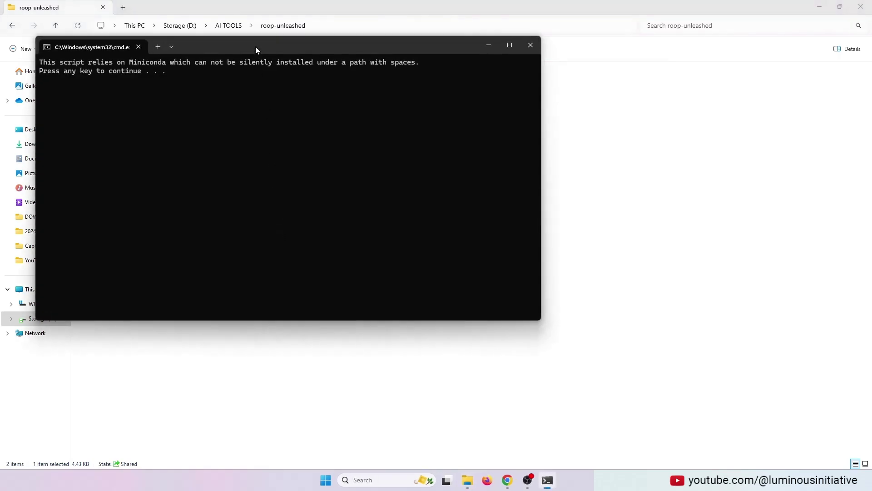
drag(255, 49, 406, 127)
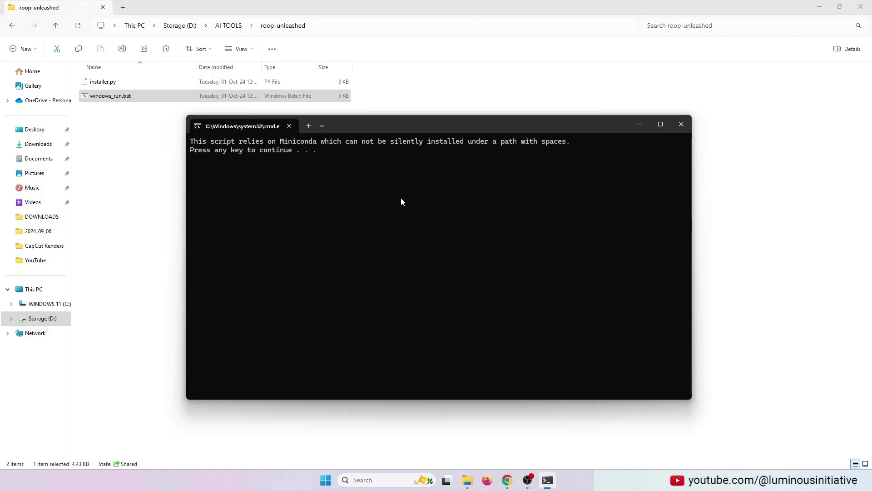
key(Return)
click(229, 219)
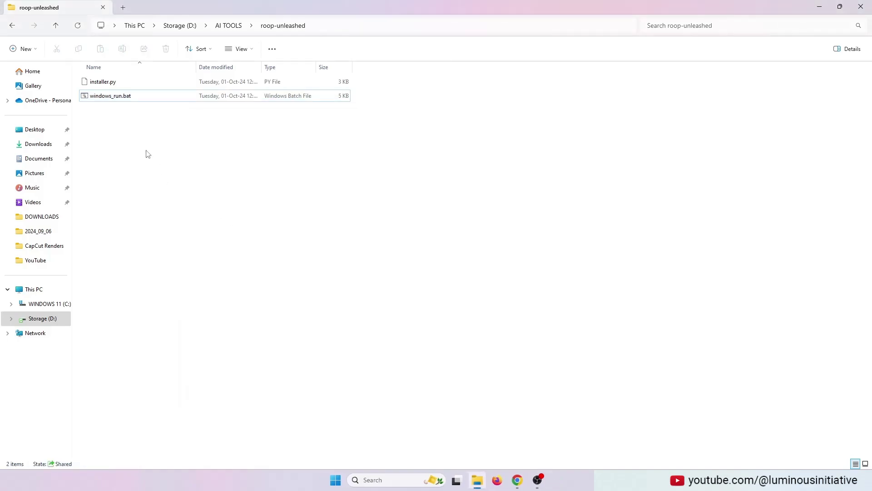
On Storage (D:), rename 'AI TOOLS' to 'AI_TOOLS', then open AI_TOOLS\roop-unleashed.
click(58, 27)
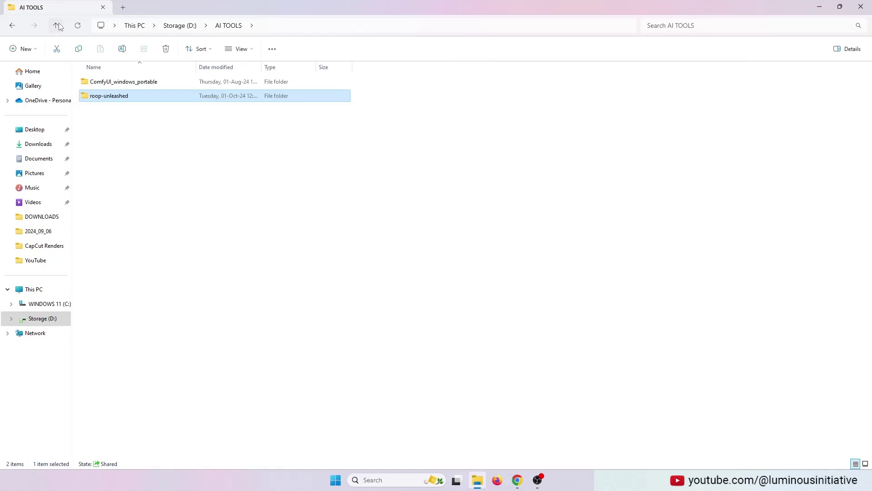
click(58, 23)
key(F2)
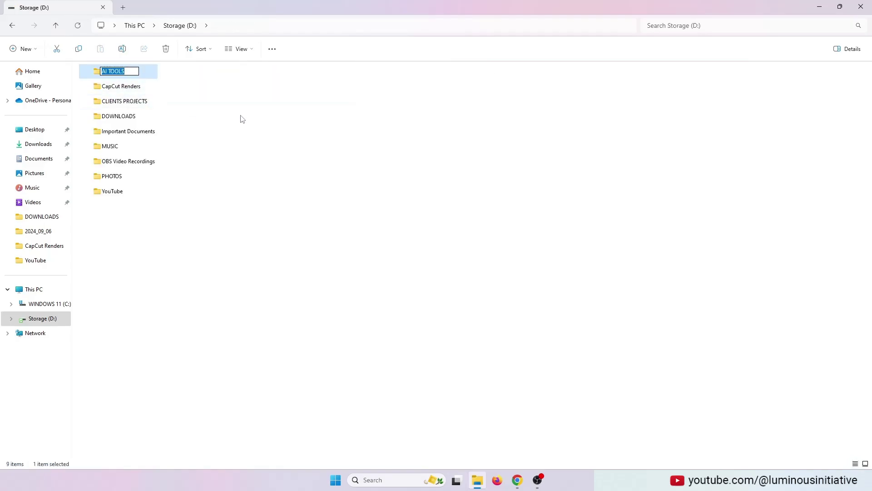
key(Left)
key(Right)
key(Right)
key(Right)
key(BackSpace)
text(_)
click(223, 250)
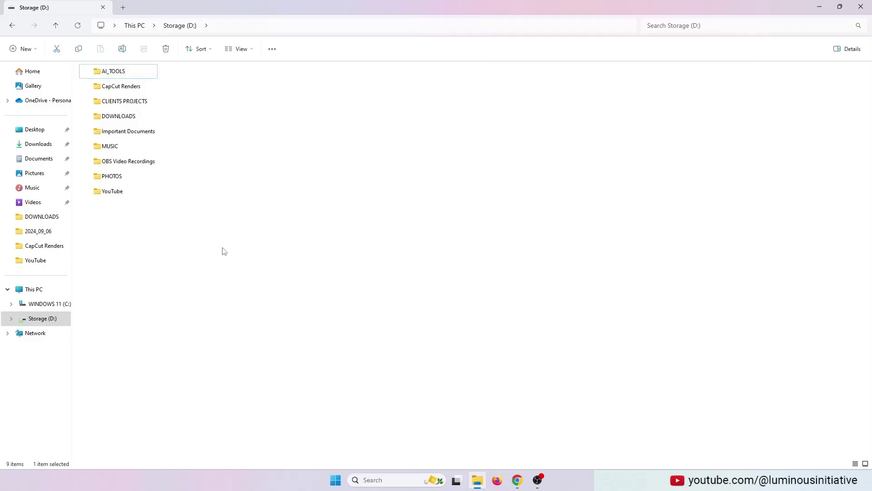
double_click(119, 75)
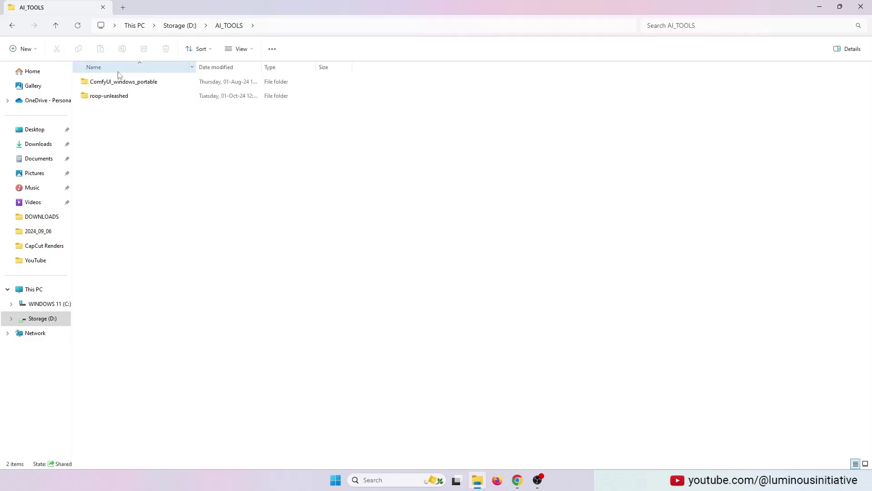
double_click(115, 101)
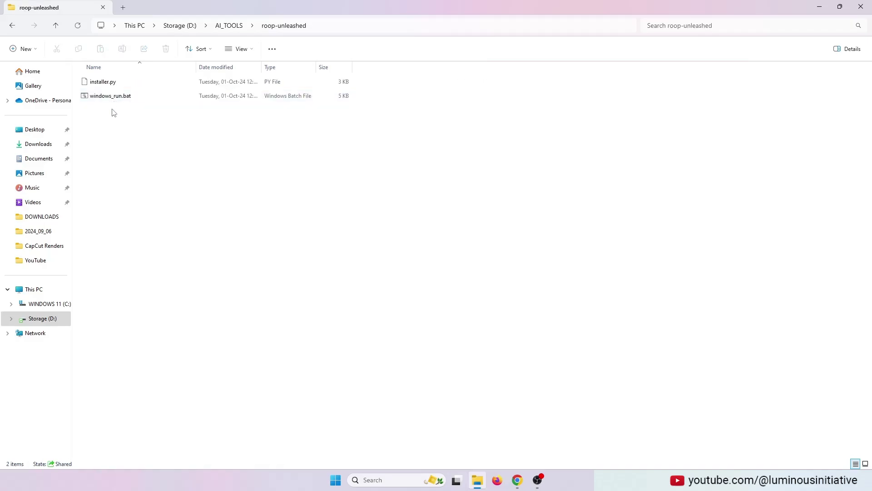
Run windows_run.bat to install Miniconda and packages, then view the app at 127.0.0.1:7860 in Chrome.
click(122, 100)
right_click(122, 100)
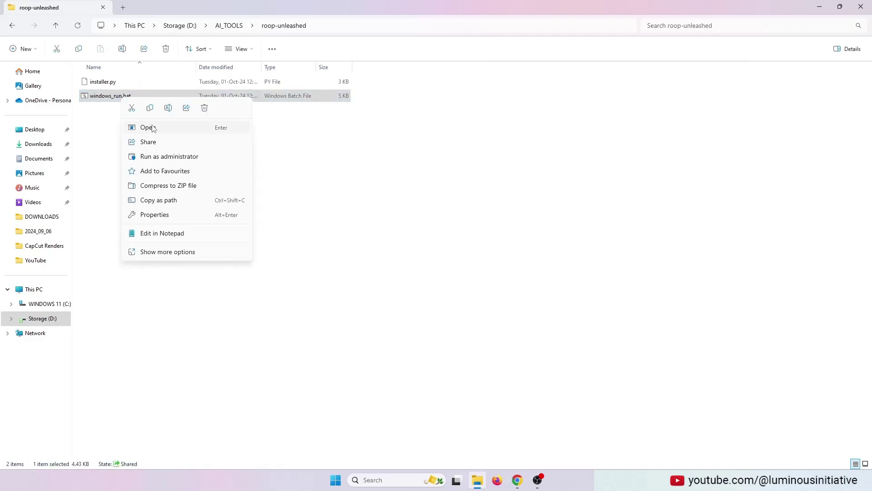
click(150, 128)
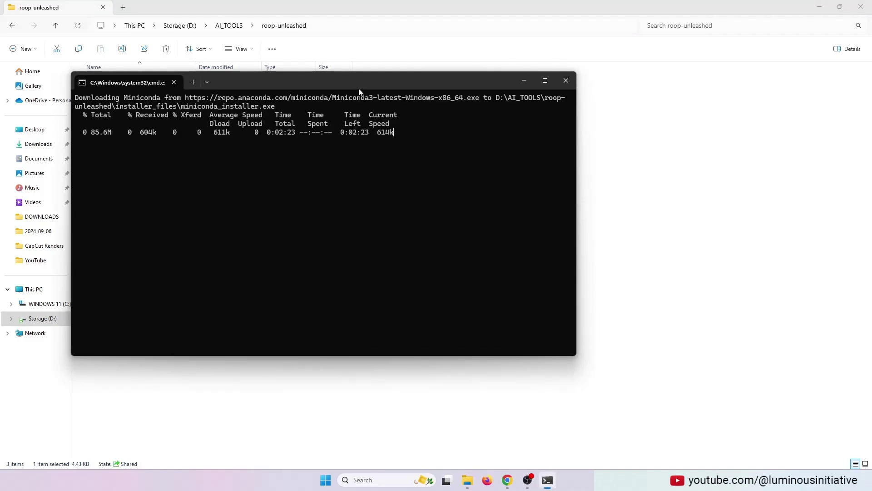
drag(363, 86, 432, 134)
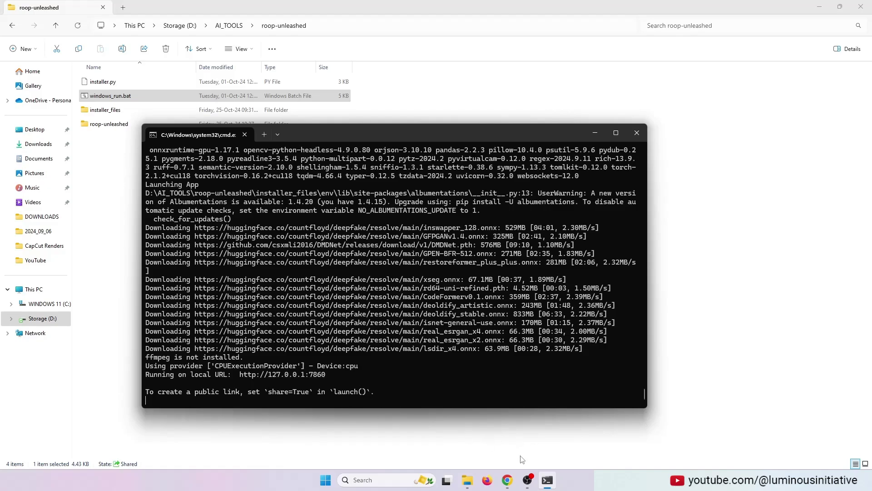
click(507, 480)
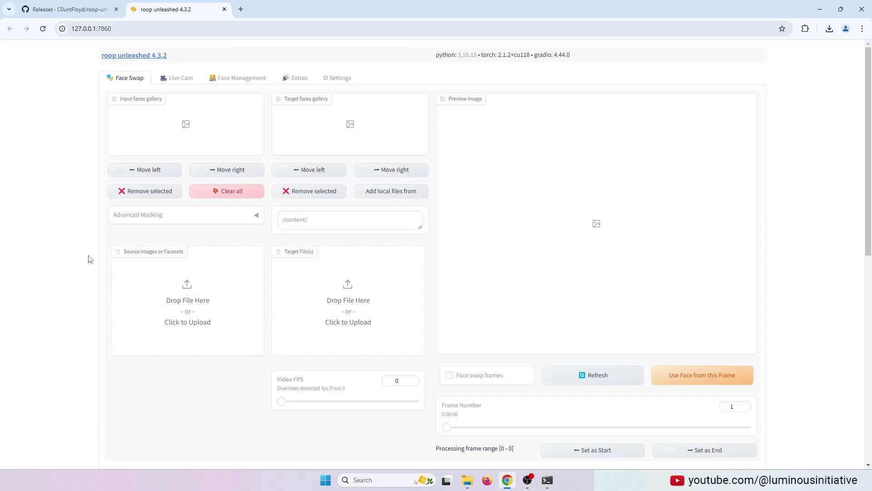
Scroll through the Face Swap page options to the bottom and back up.
scroll(778, 273, down, 5)
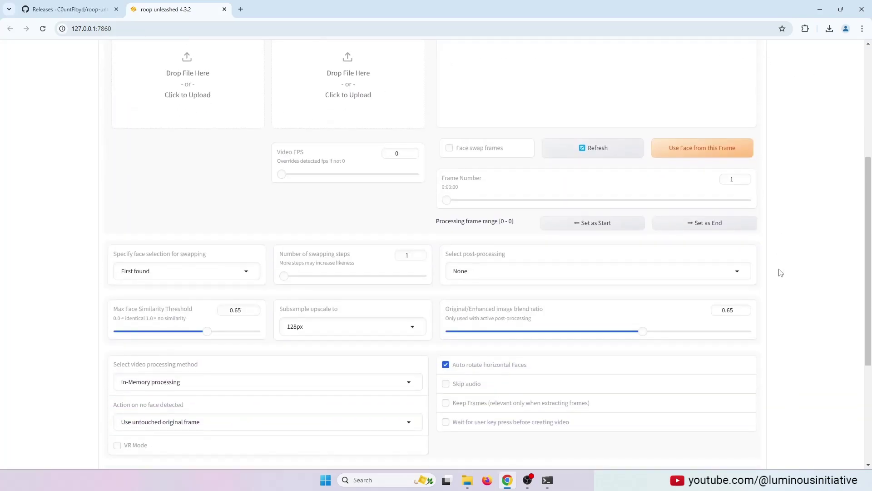
scroll(780, 272, down, 5)
scroll(851, 271, up, 10)
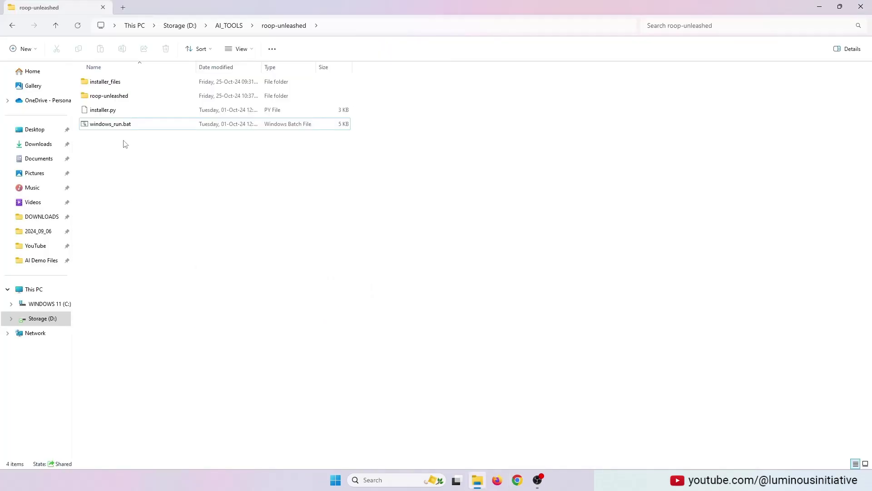
Relaunch windows_run.bat and answer 'n' to the 'Check for Updates? [y/n]' prompt.
click(120, 125)
right_click(121, 125)
click(159, 157)
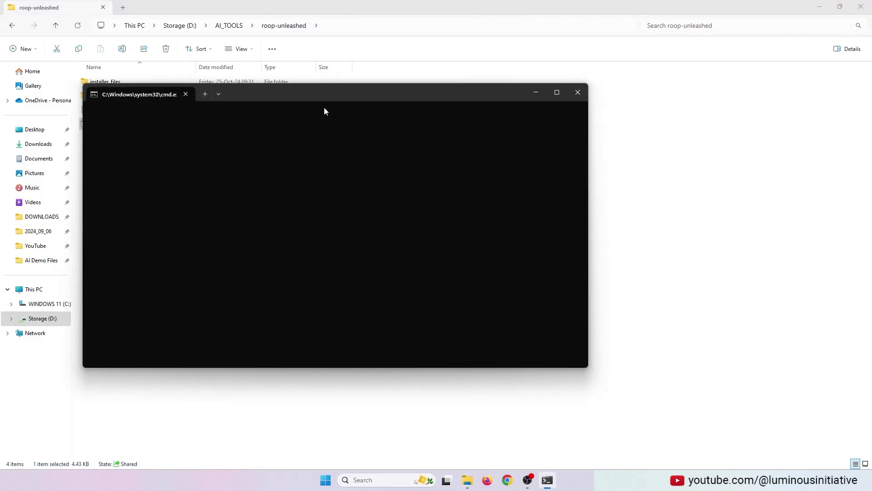
drag(345, 96, 470, 147)
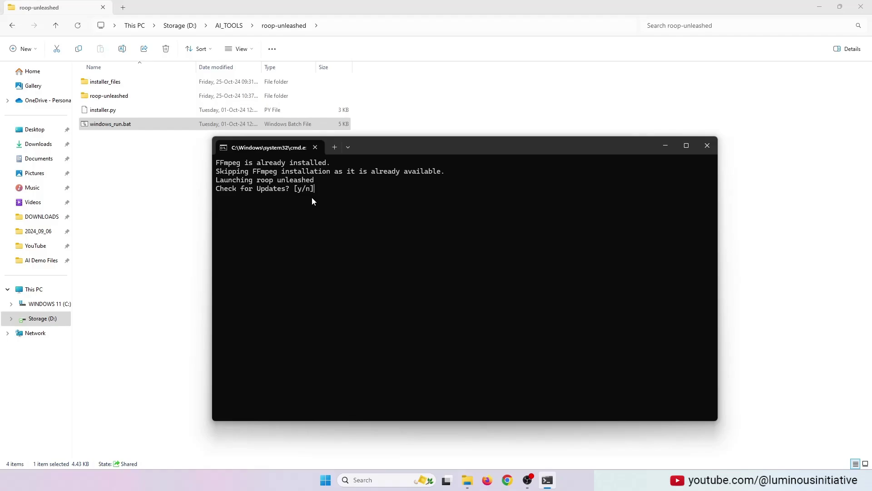
text(n)
key(Return)
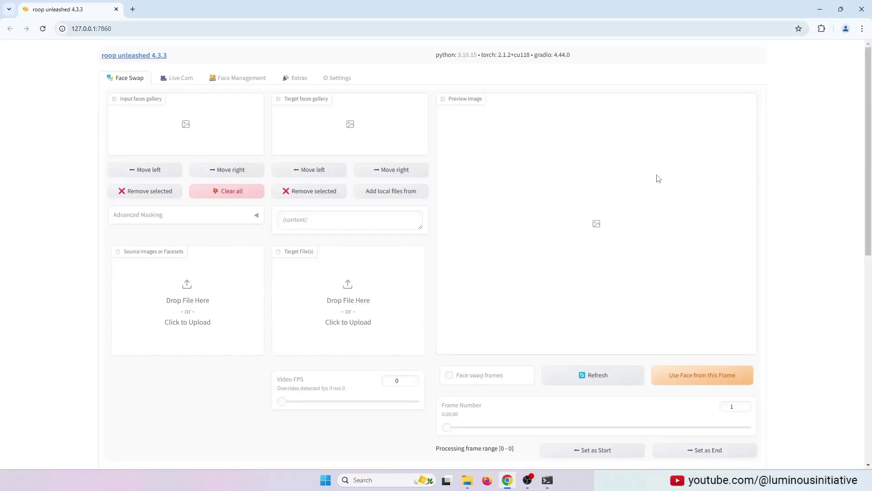
Upload Lumina.jpg from AI Demo Files as the source image.
click(188, 308)
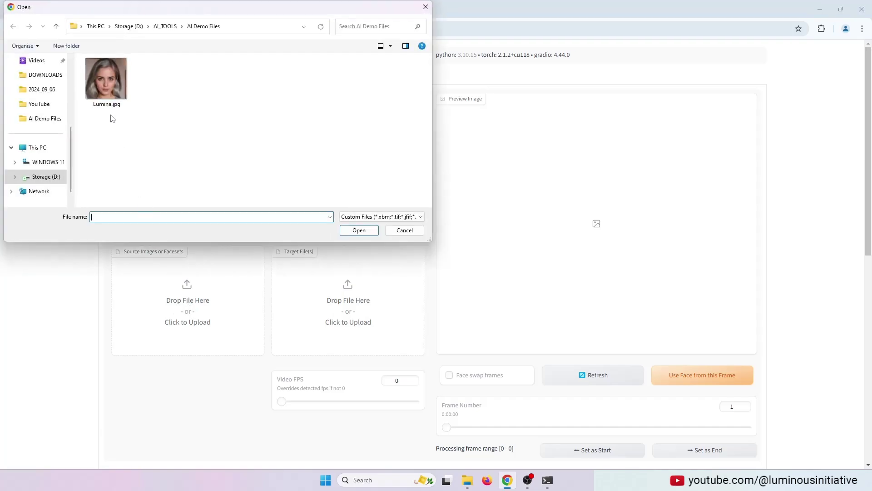
click(106, 86)
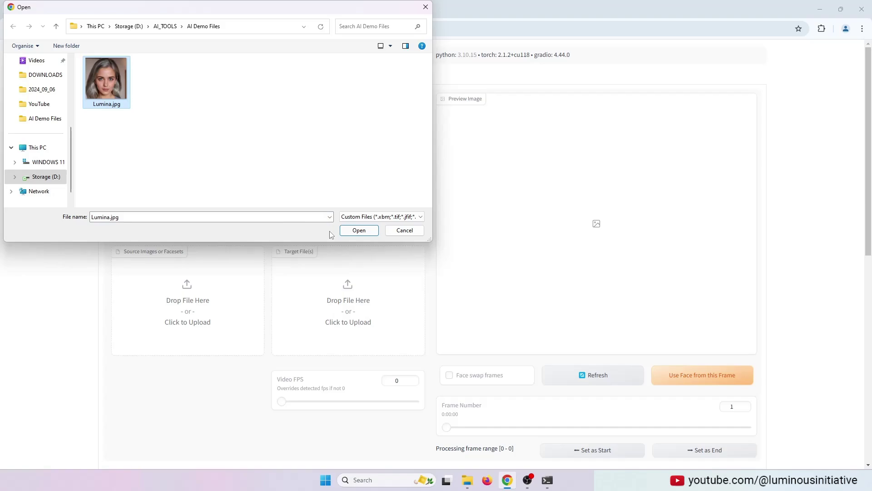
click(355, 231)
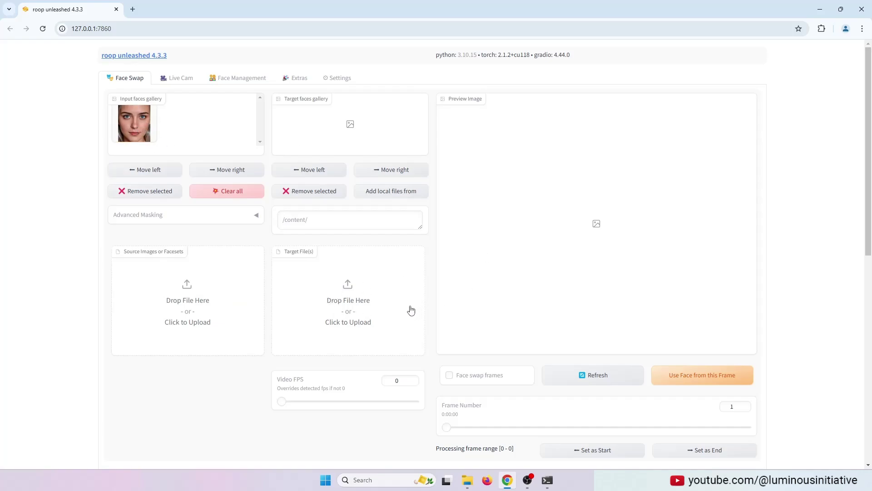
Upload Demo for faceswap.mp4 as the target file.
click(357, 304)
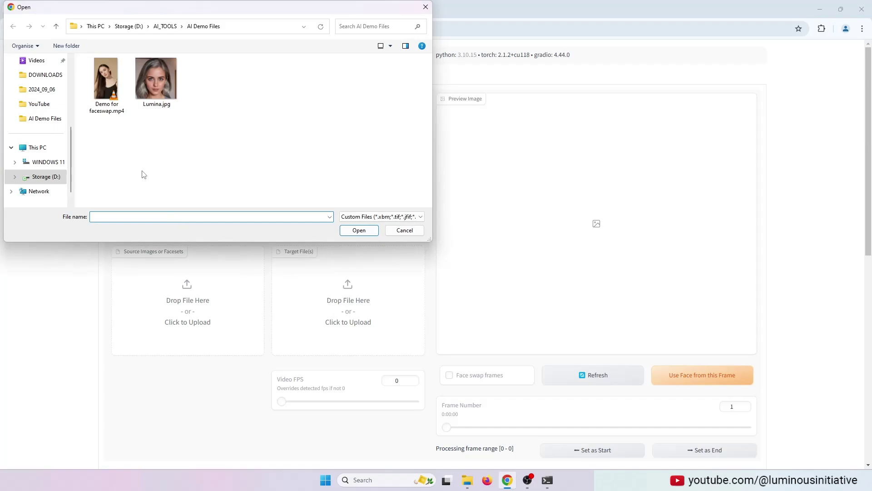
click(111, 86)
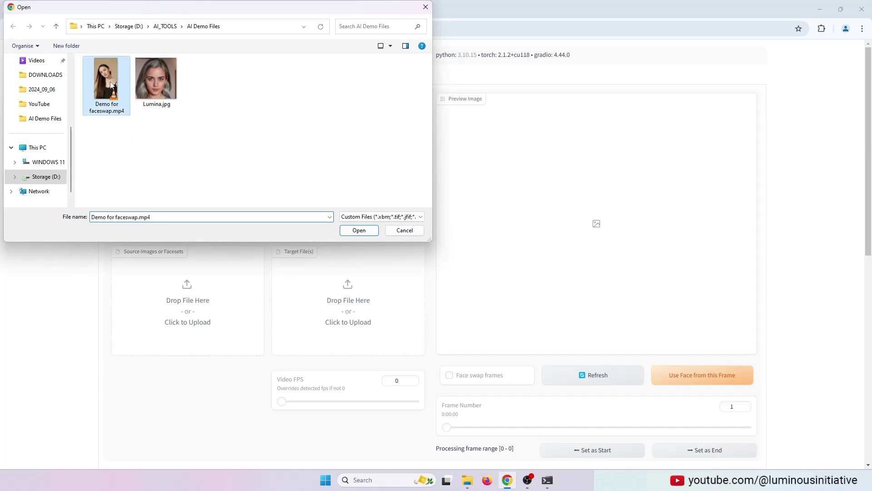
click(359, 231)
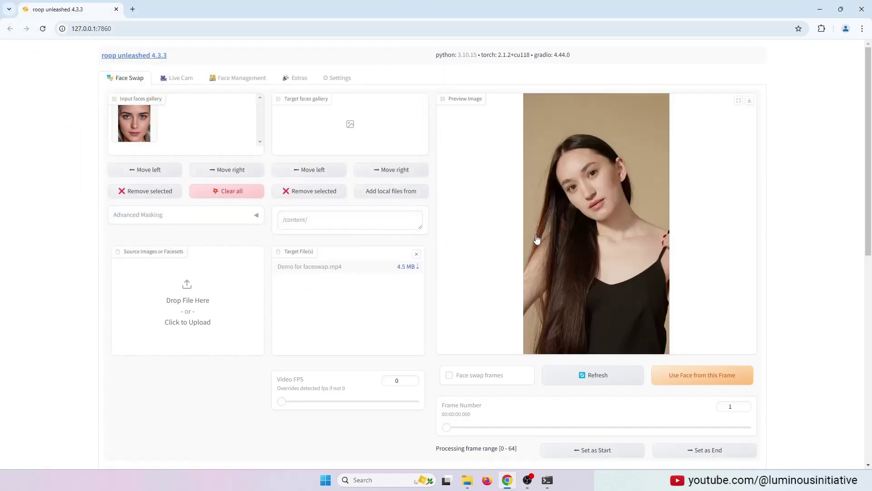
Choose GFPGAN in the Select post-processing dropdown.
scroll(221, 392, down, 1)
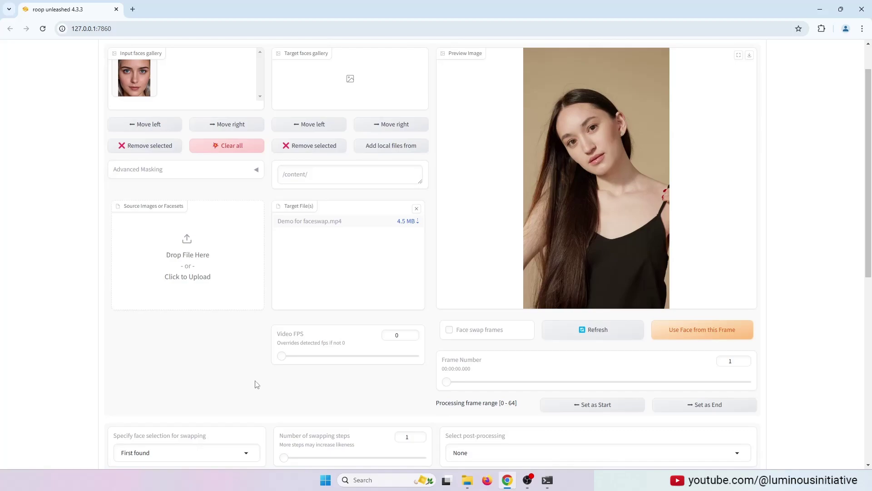
scroll(543, 386, down, 3)
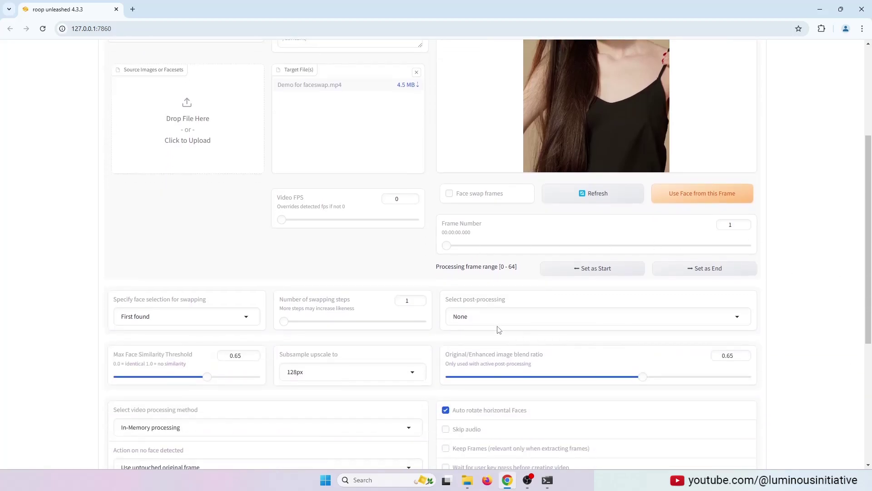
click(484, 318)
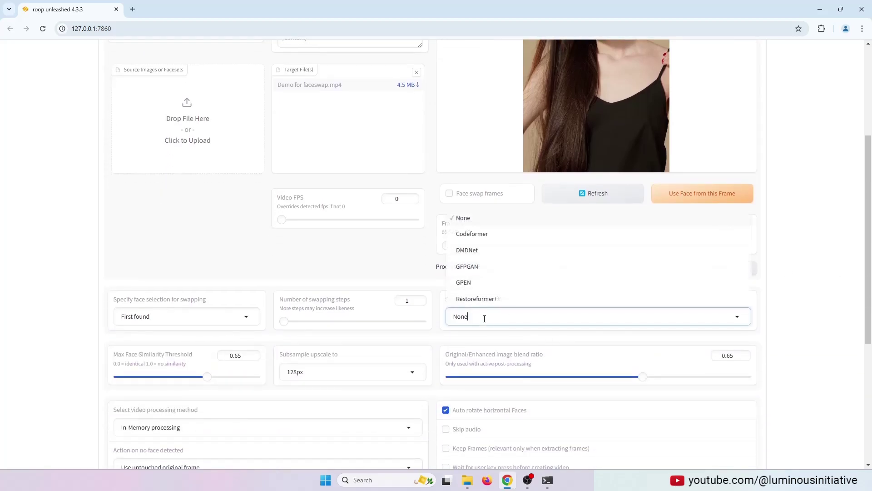
click(472, 271)
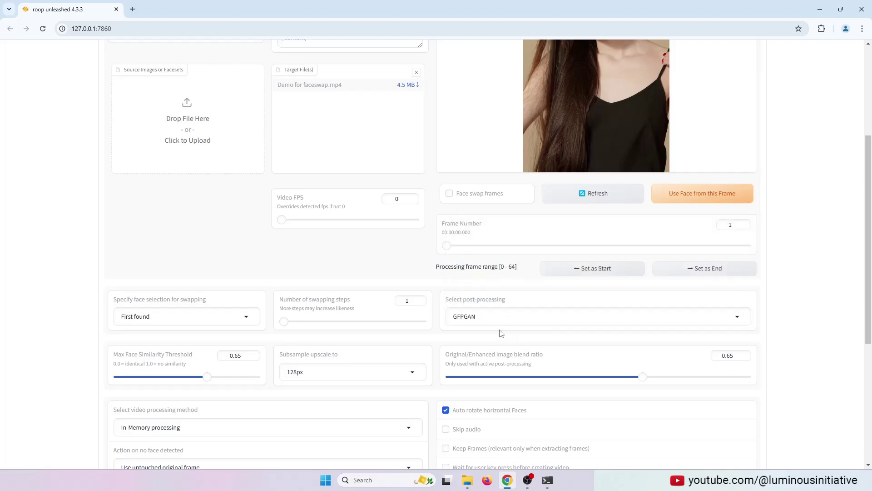
scroll(820, 323, down, 5)
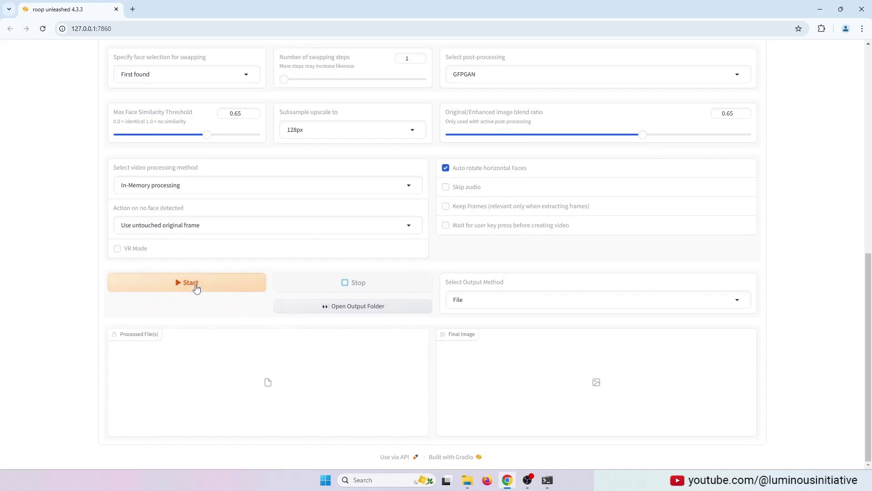
Start the face swap and follow its progress in the terminal until it finishes.
click(194, 286)
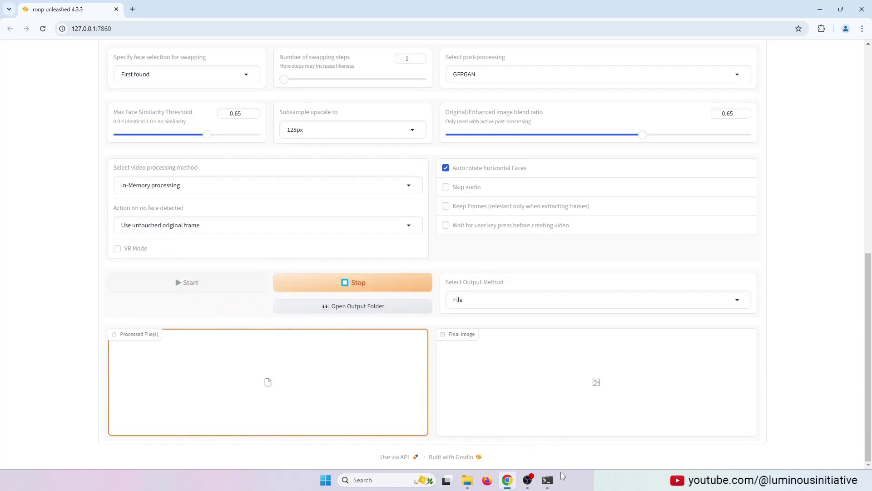
click(547, 480)
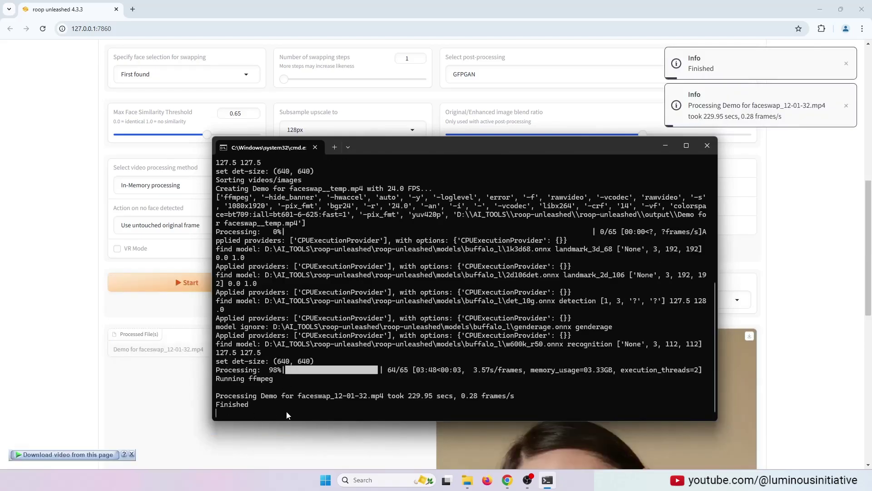
click(664, 146)
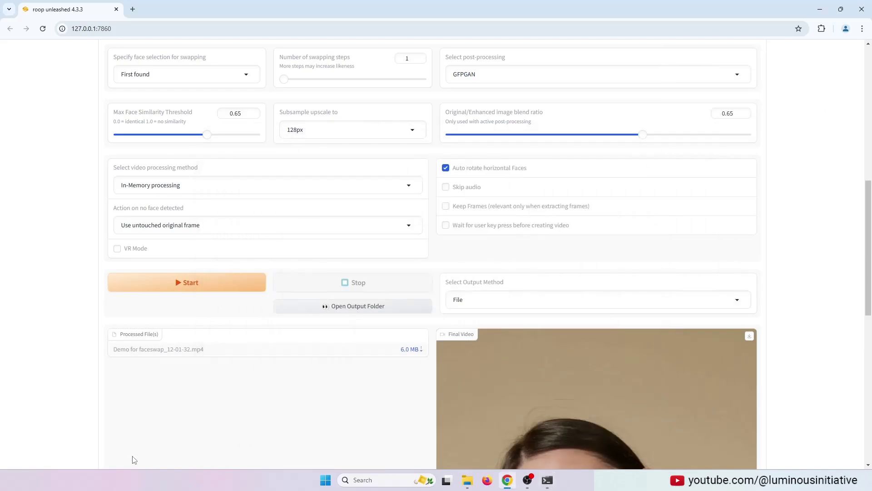
scroll(236, 385, down, 2)
scroll(254, 384, down, 4)
scroll(829, 359, up, 2)
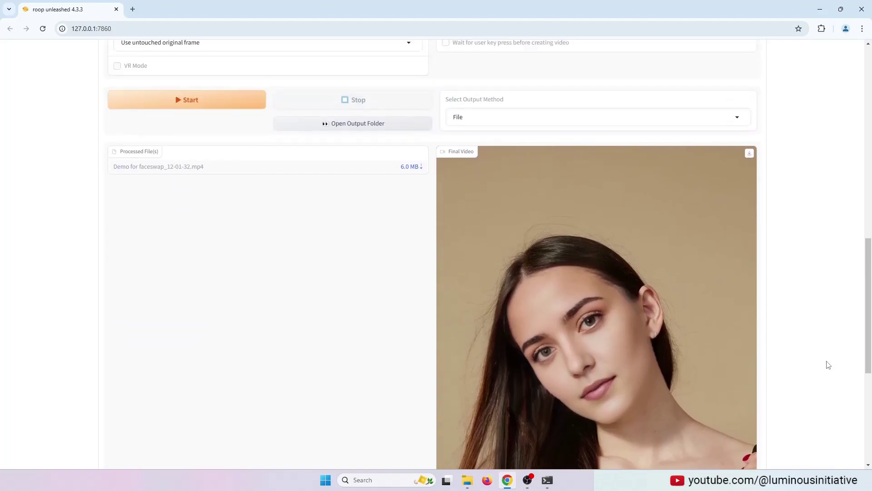
scroll(392, 238, up, 1)
Open Demo for faceswap_12-01-32.mp4 from the output folder to play it in VLC.
click(336, 171)
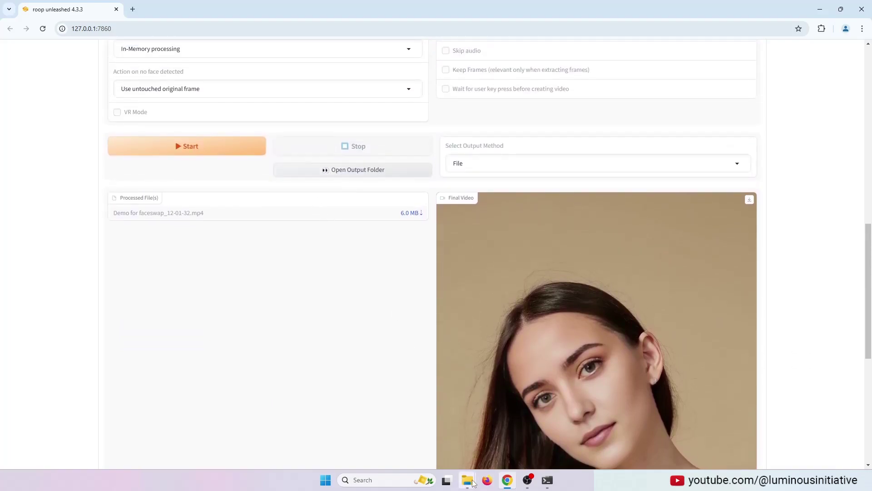
mouse_move(475, 485)
click(504, 399)
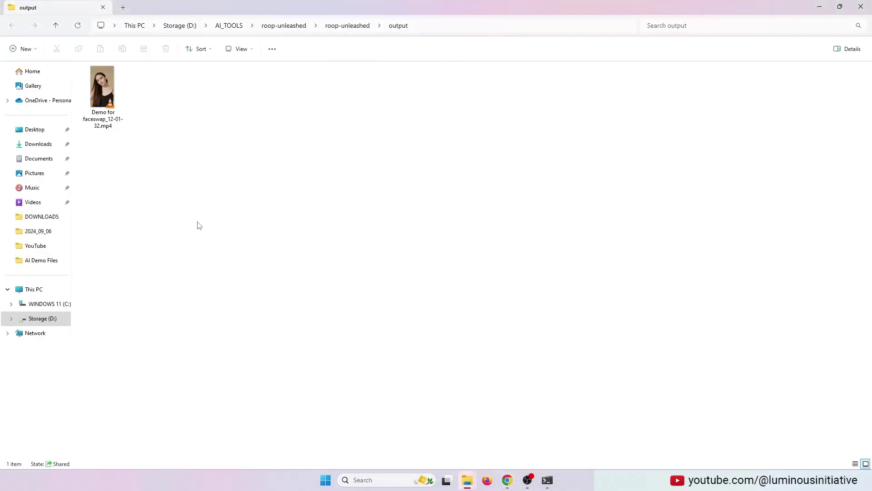
right_click(104, 91)
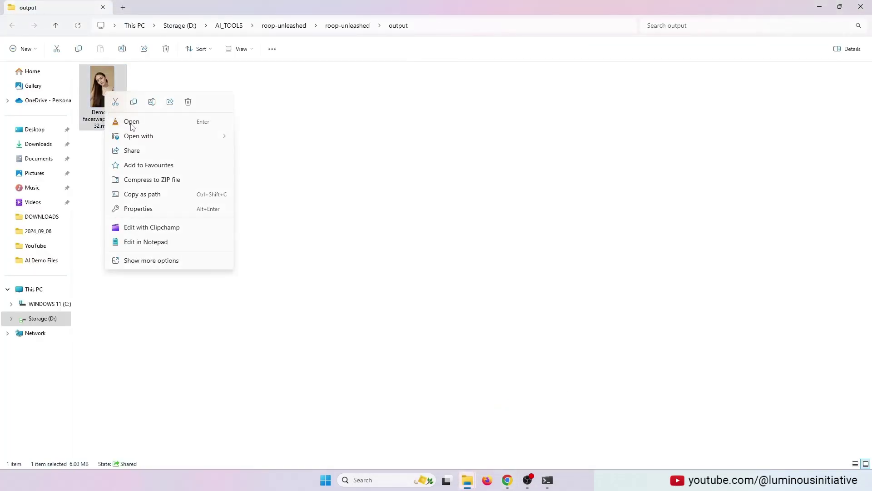
click(137, 128)
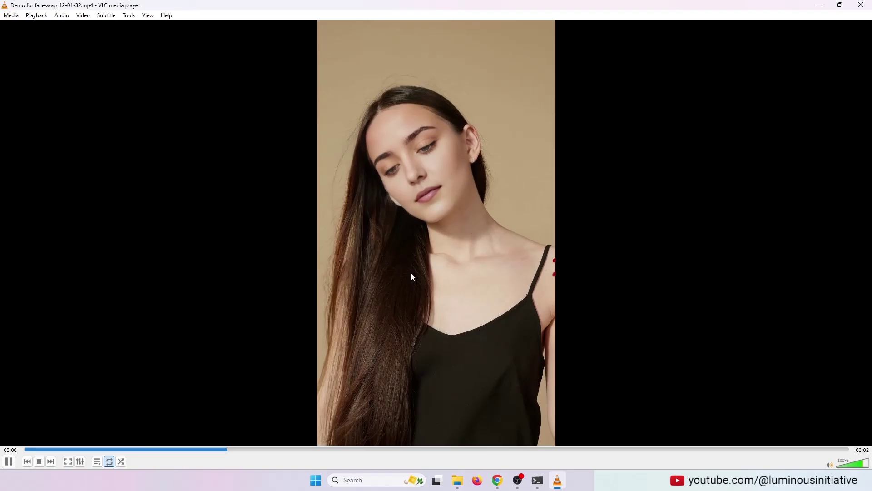